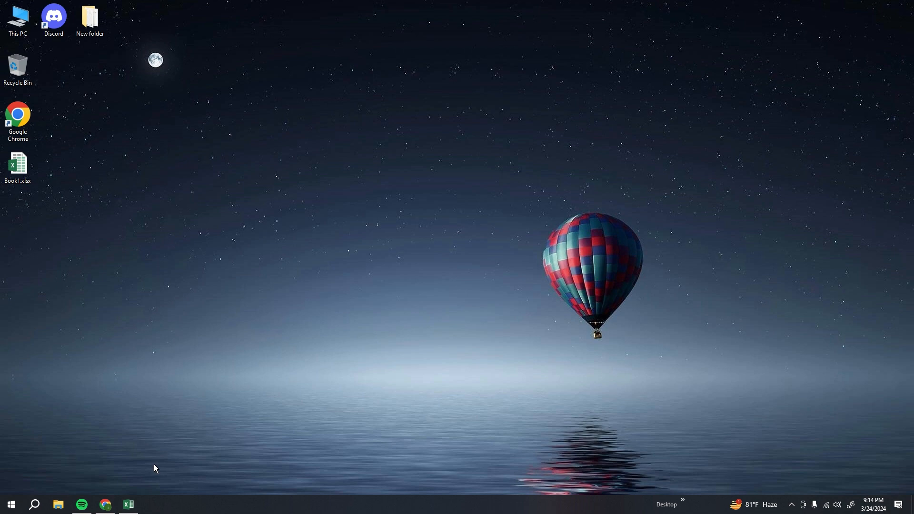
Switch to the Book1.xlsx workbook in Excel and apply blue gradient data bars to the monthly sales records in G15:G26
click(129, 505)
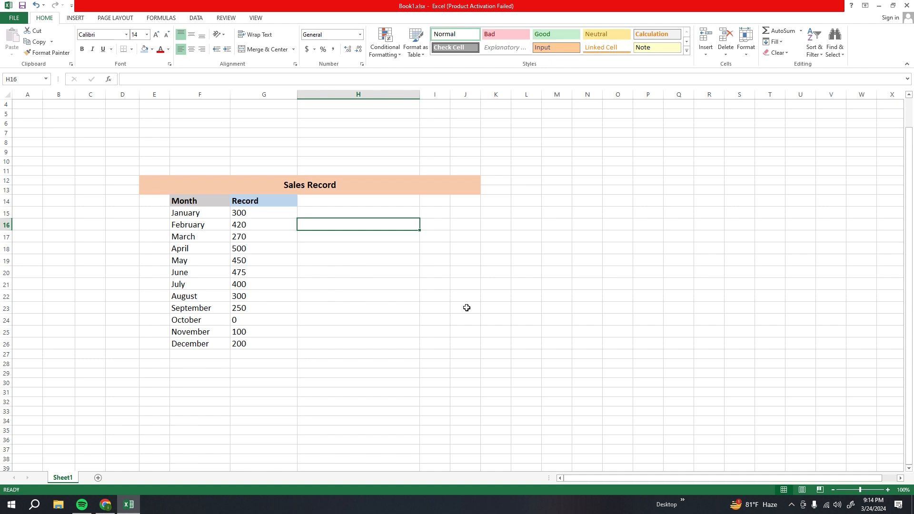
scroll(467, 308, up, 3)
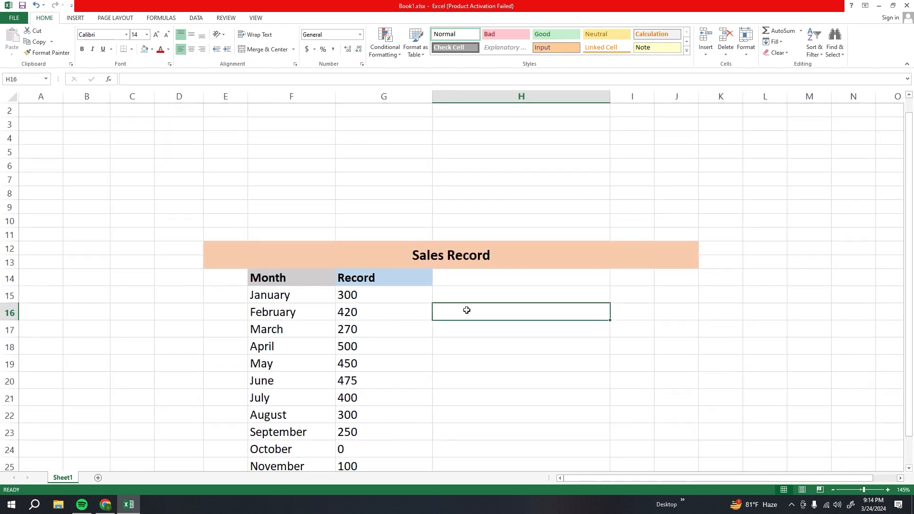
scroll(466, 312, down, 1)
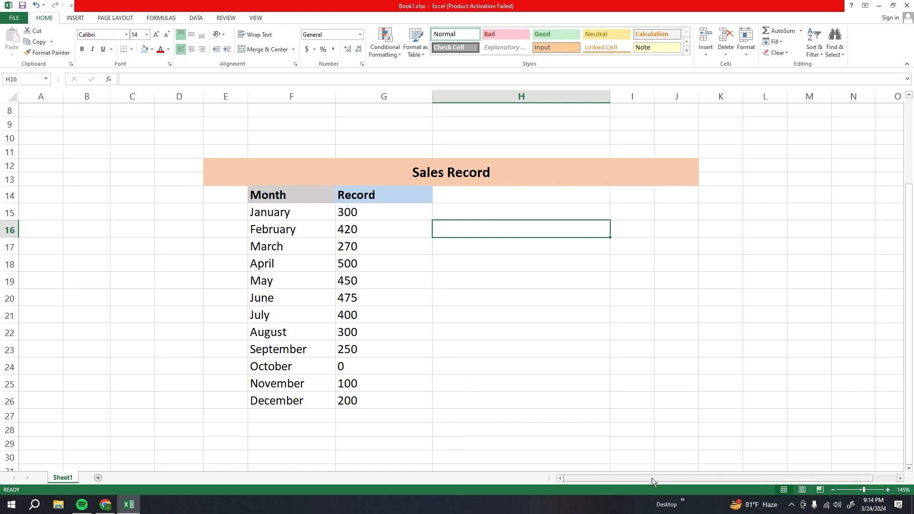
drag(652, 478, 702, 477)
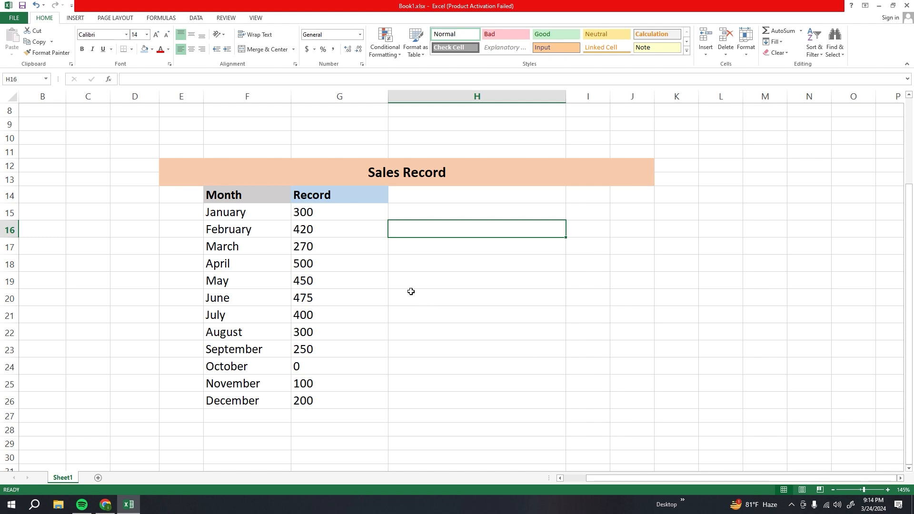
drag(351, 210, 363, 399)
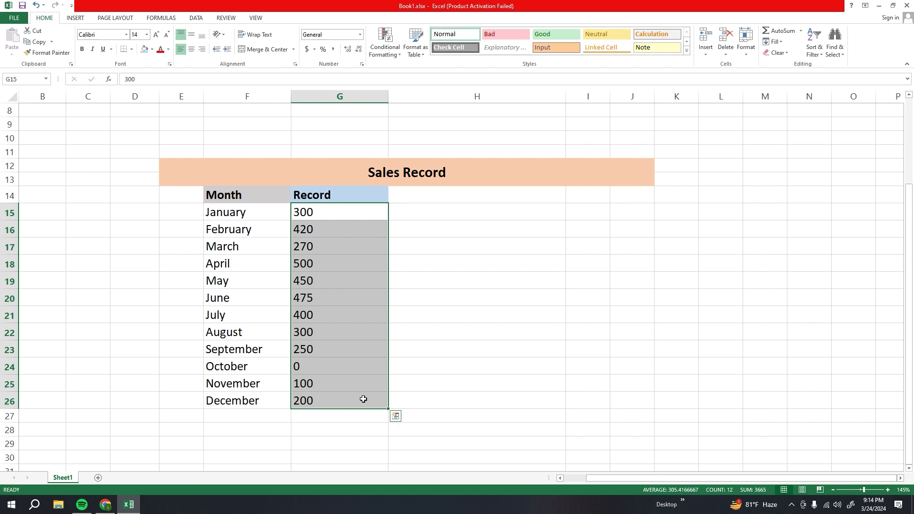
click(386, 49)
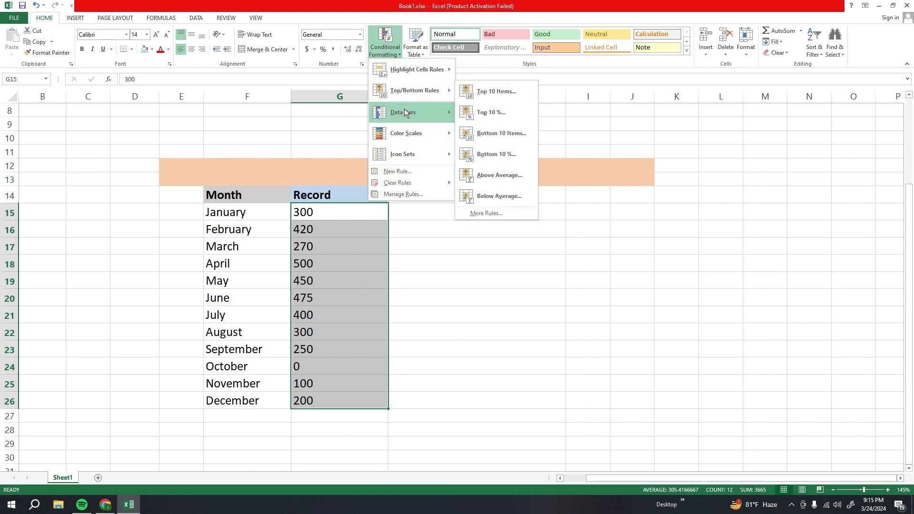
mouse_move(405, 111)
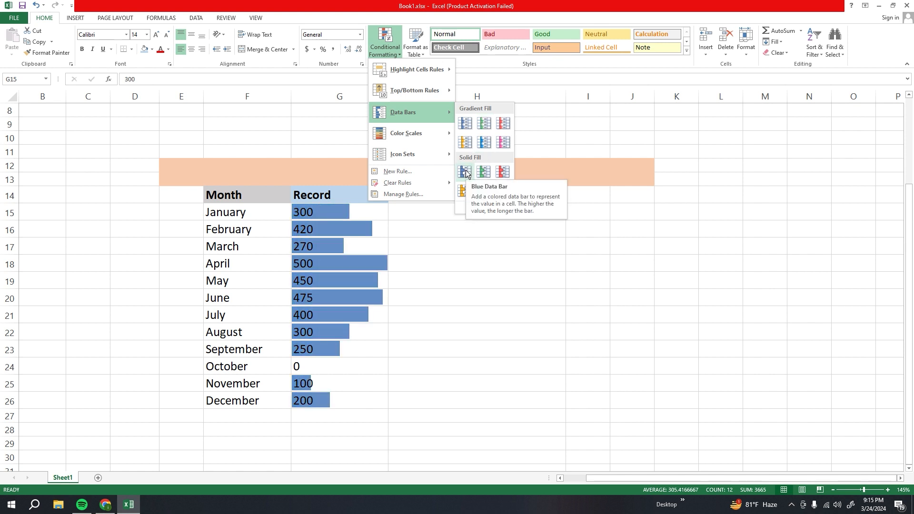
click(469, 124)
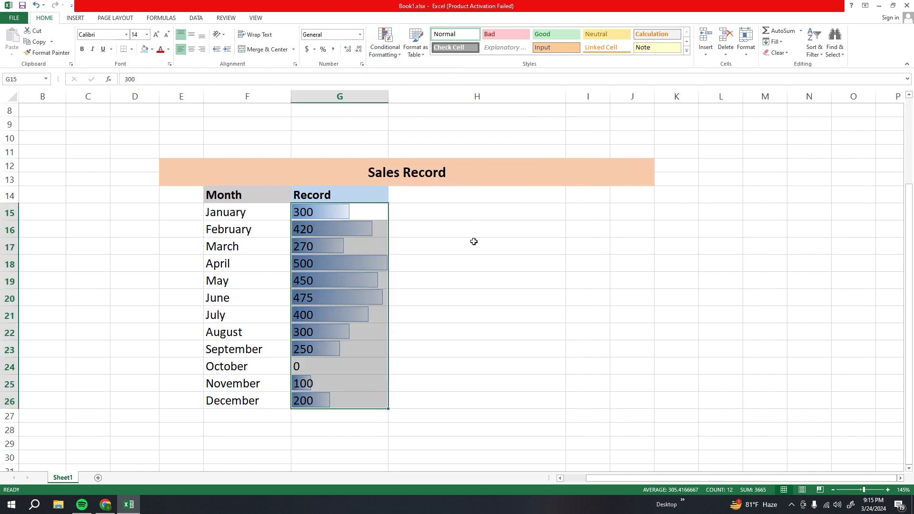
click(436, 247)
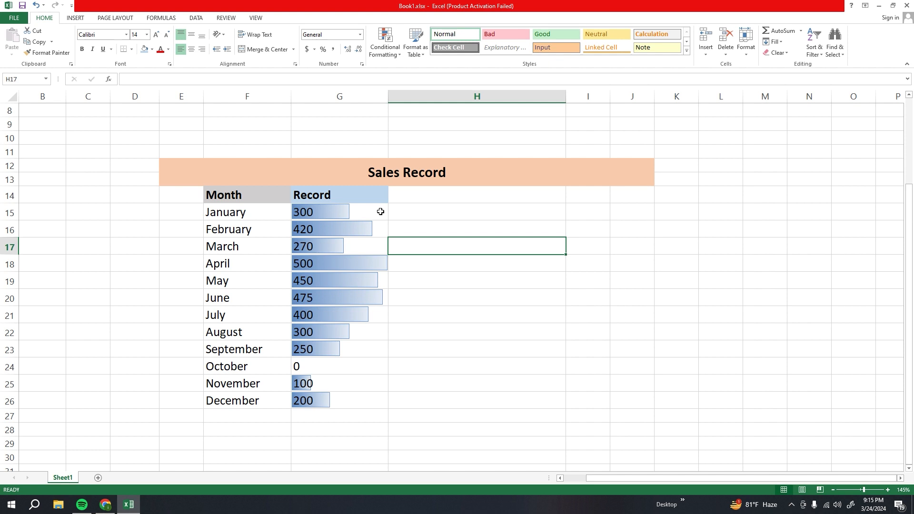
Edit the Record column's data bar rule to use a light green bar color with a solid fill
click(359, 258)
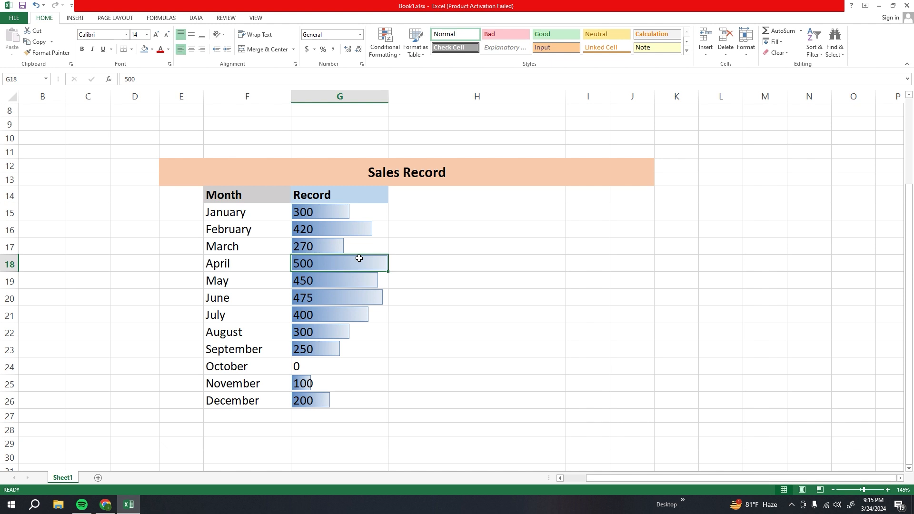
click(393, 53)
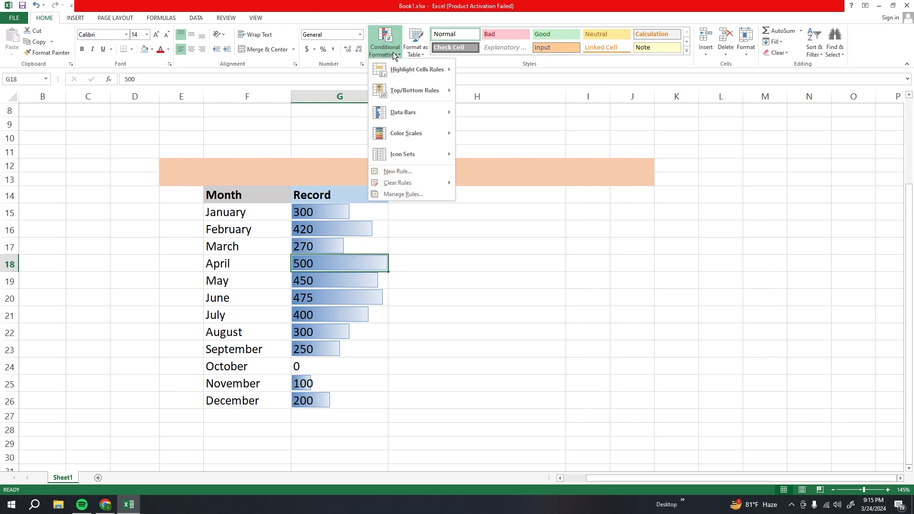
click(417, 196)
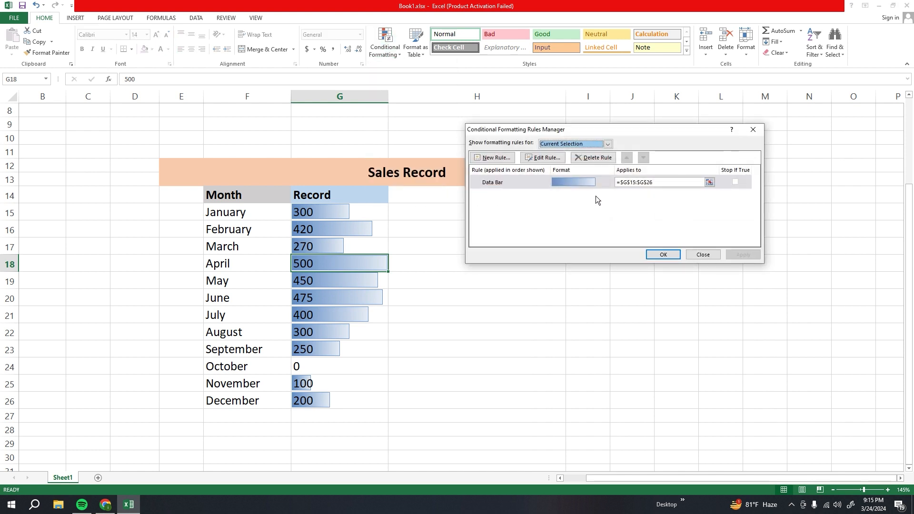
click(546, 162)
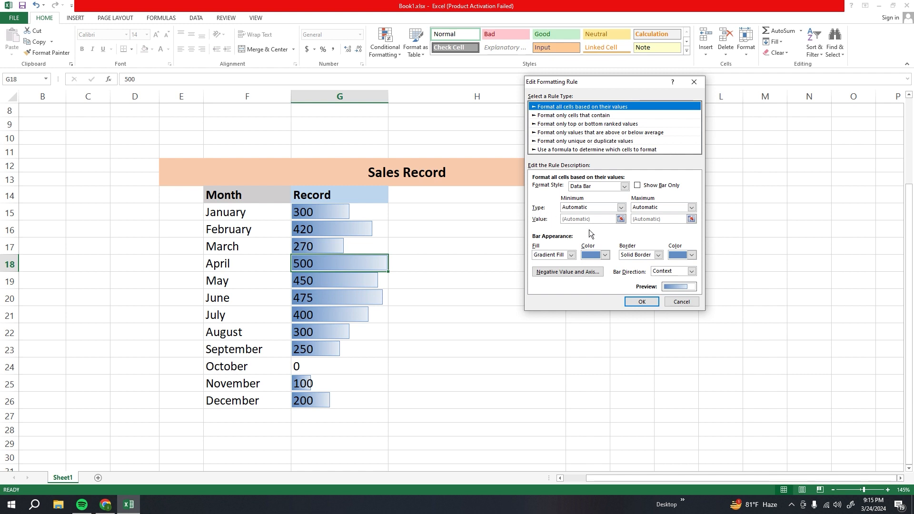
click(604, 256)
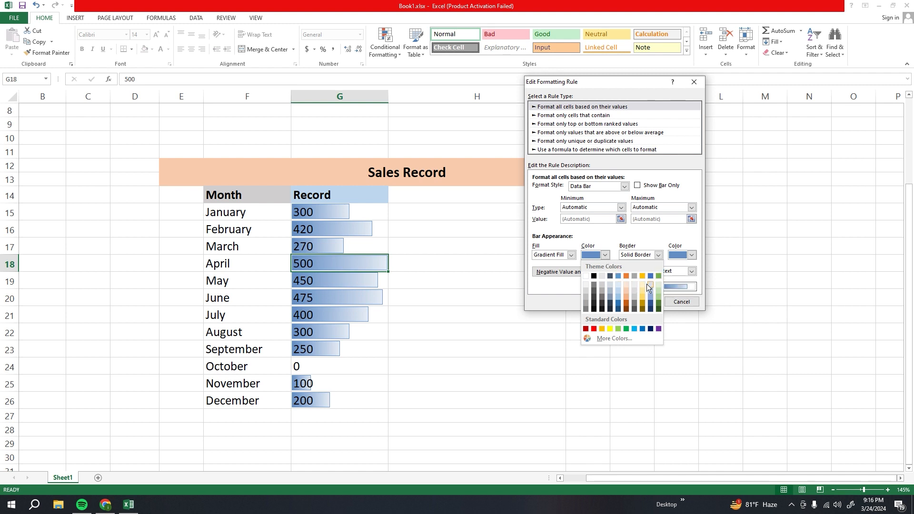
click(618, 329)
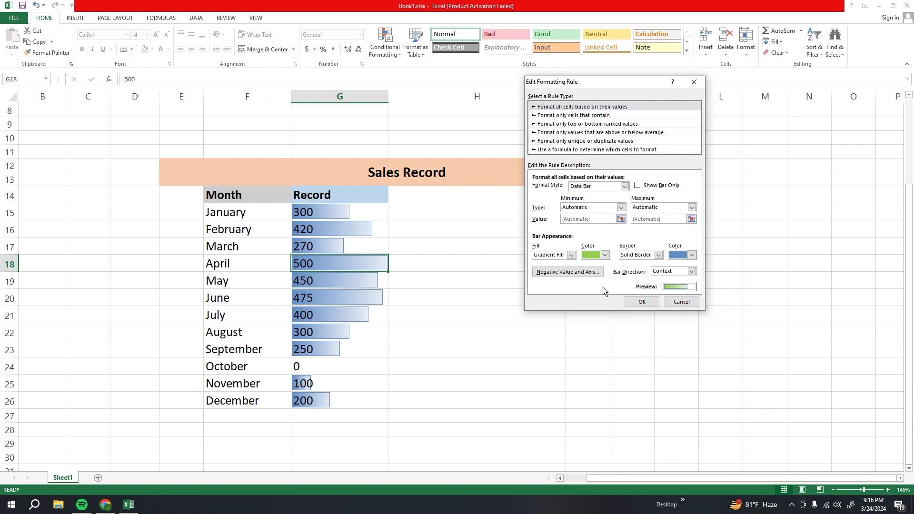
click(571, 254)
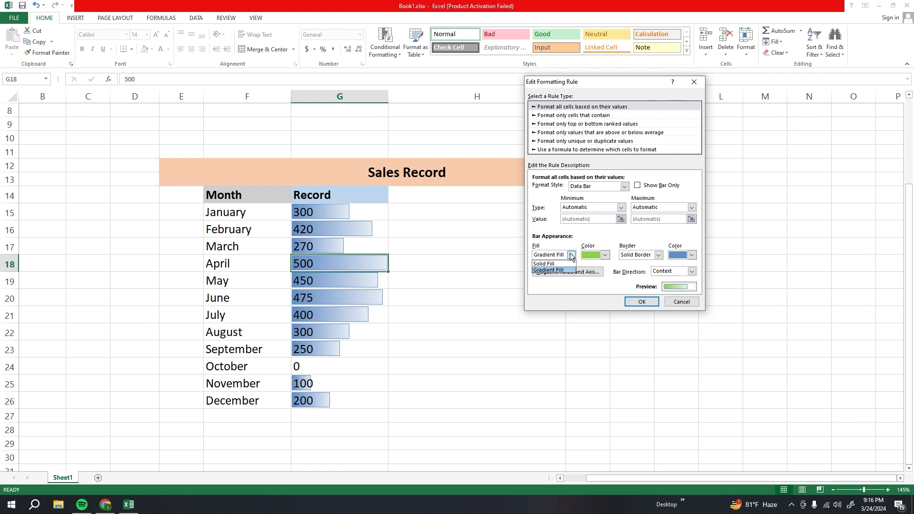
click(548, 270)
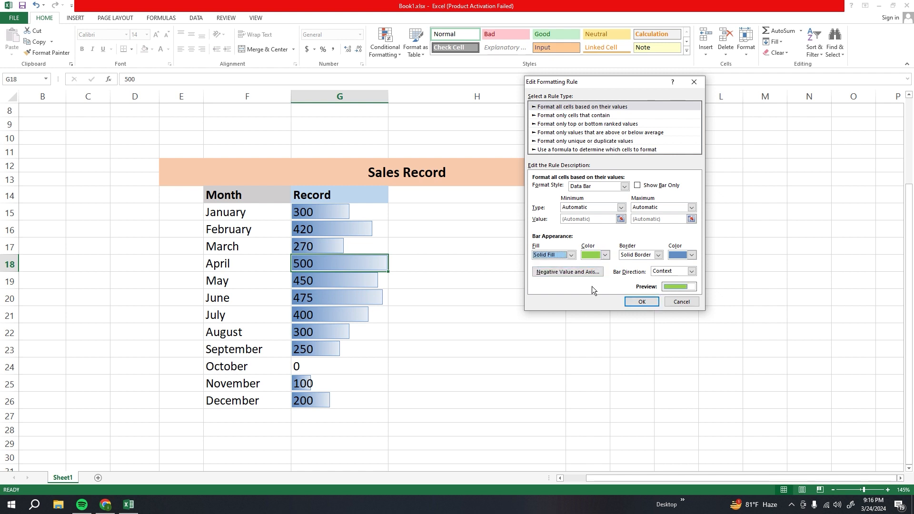
Set the data bar rule's negative bar fill color to dark red and apply the edited rule to the sheet
click(588, 274)
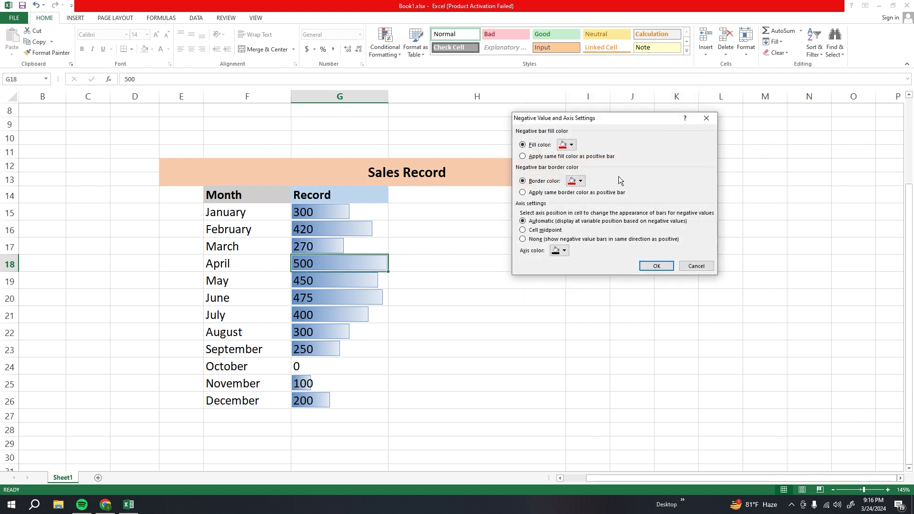
click(571, 145)
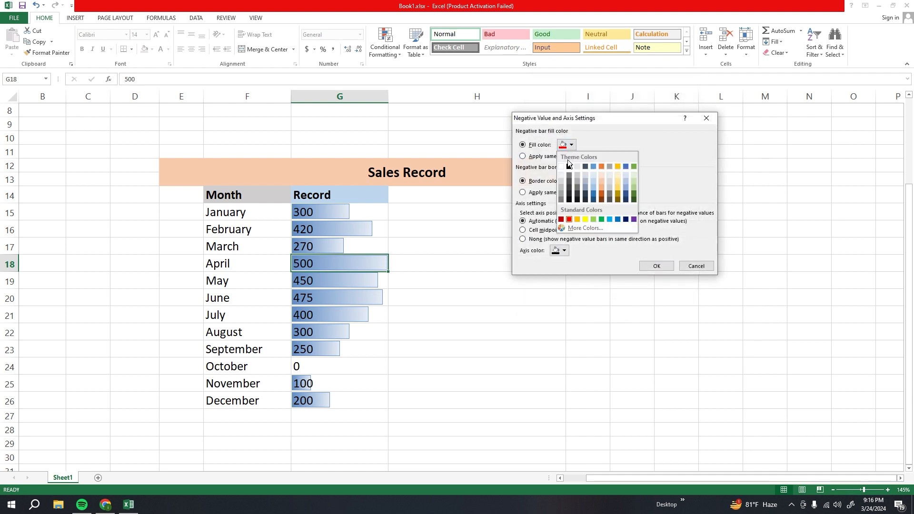
click(562, 219)
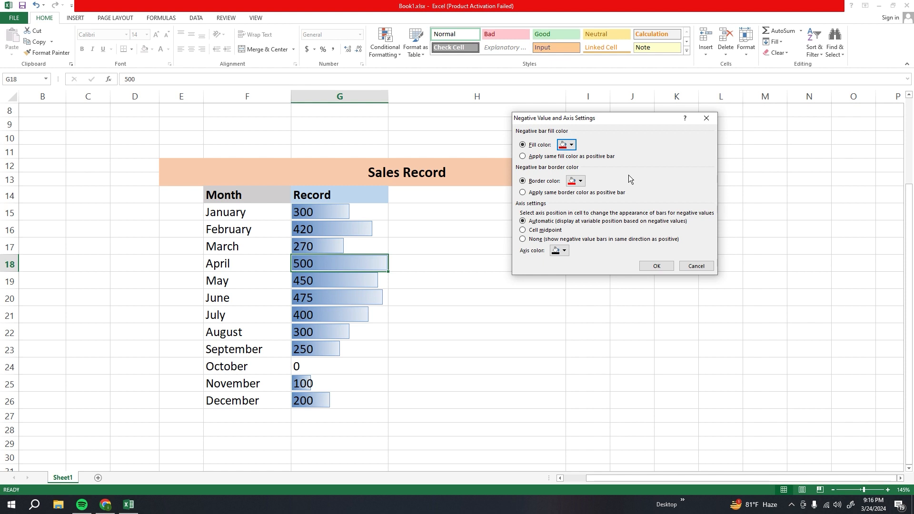
click(655, 267)
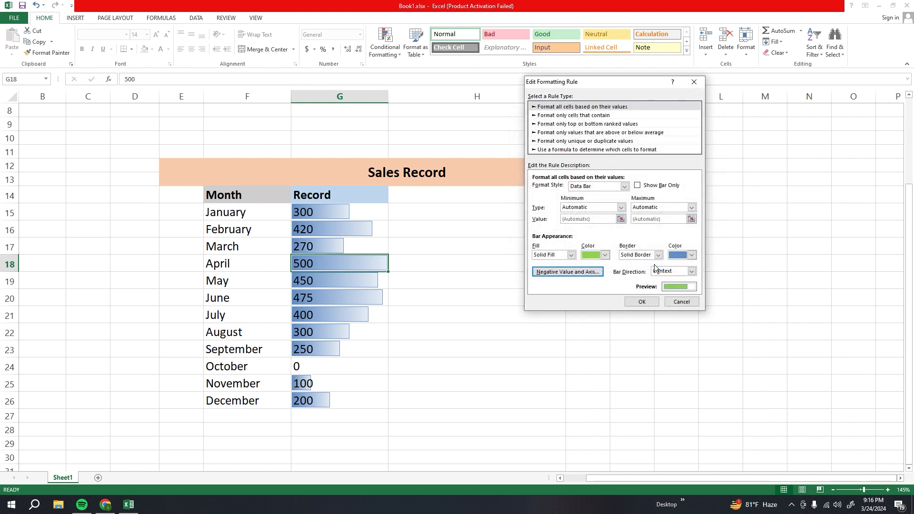
click(650, 301)
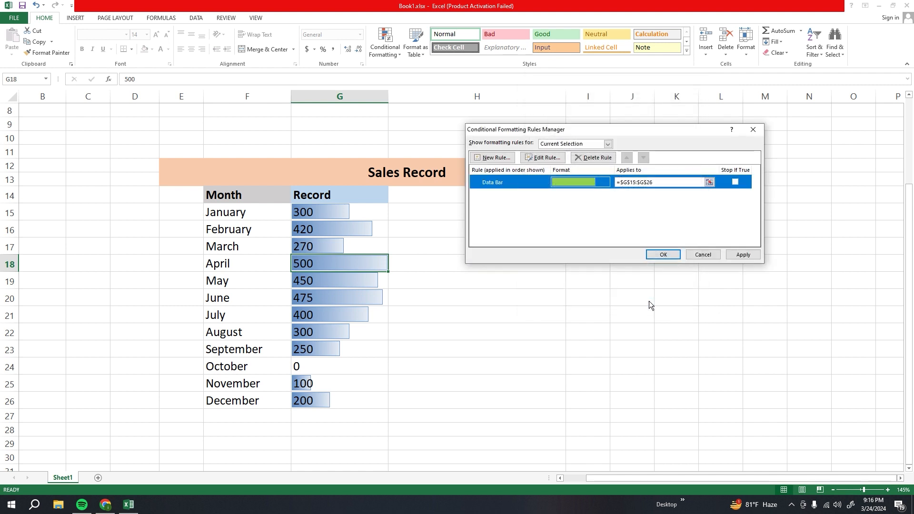
click(657, 256)
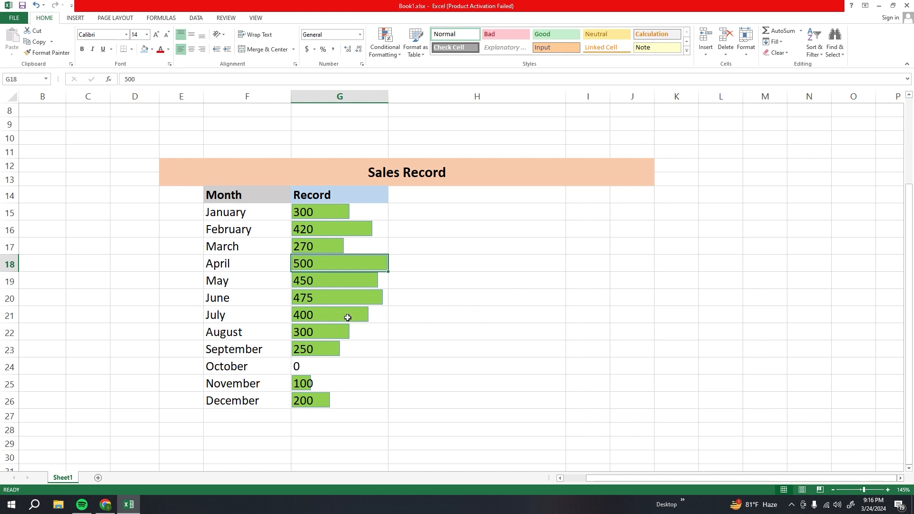
Change July's sales record in G21 to -400
double_click(324, 315)
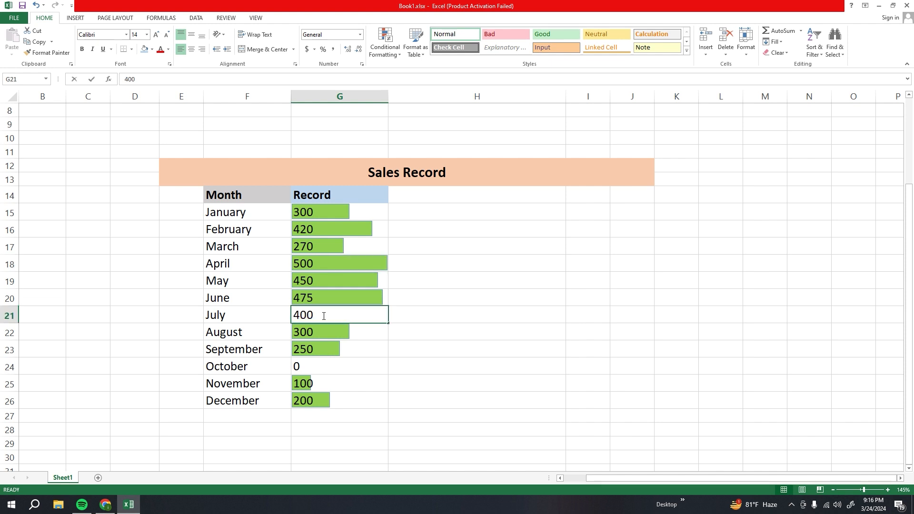
click(296, 314)
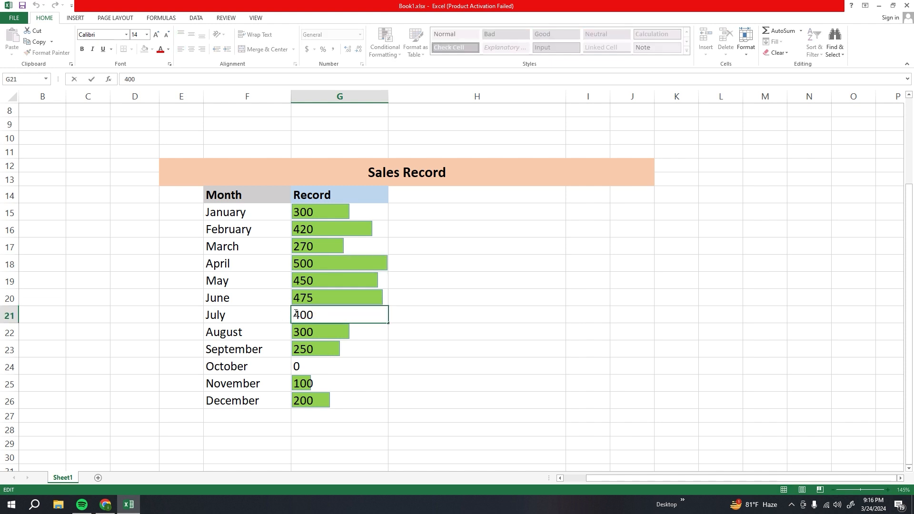
text(-)
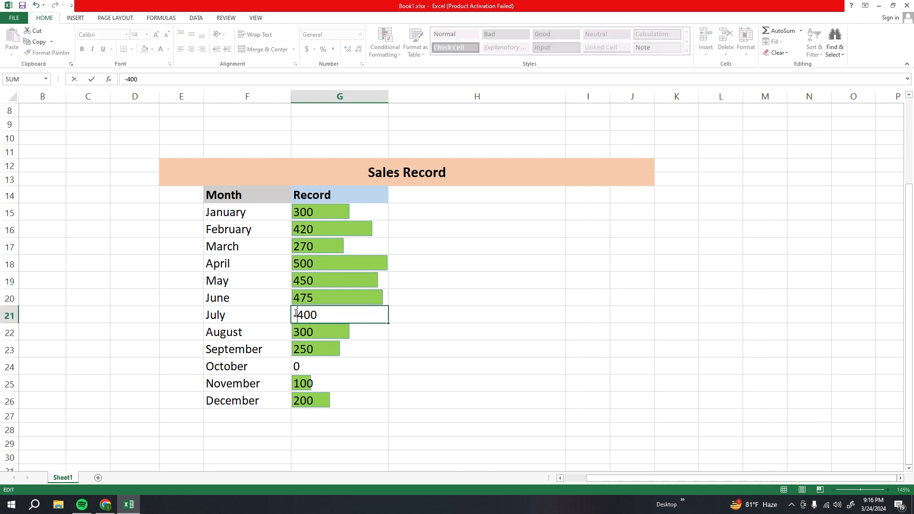
key(Return)
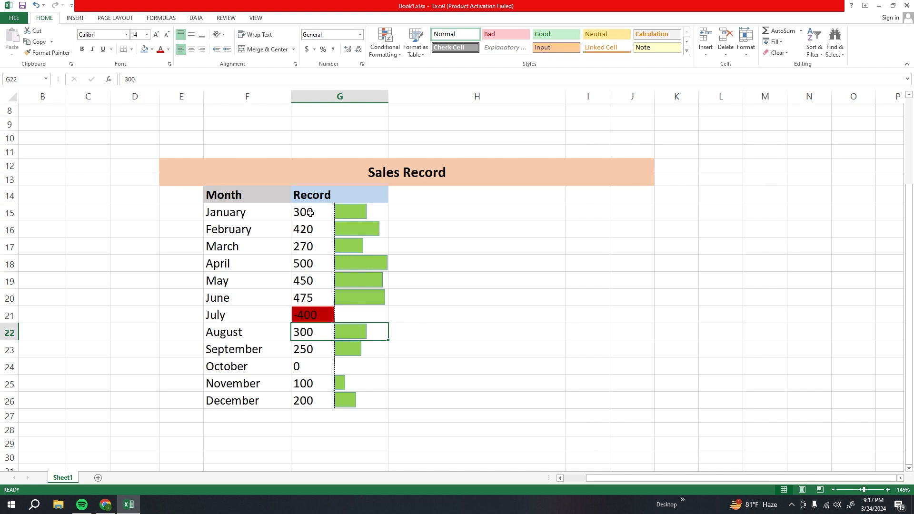
click(343, 304)
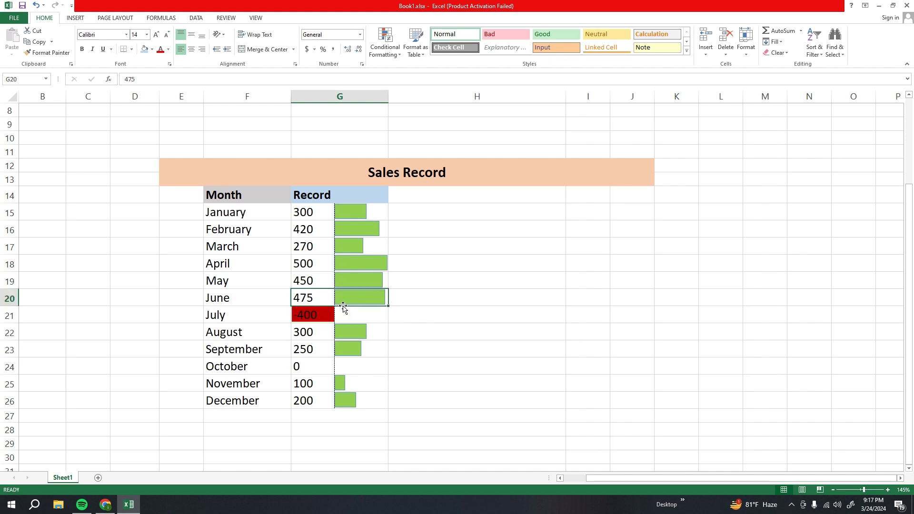
key(Up)
Select the records in G15:G26 and clear the conditional formatting rules from the entire sheet
click(319, 213)
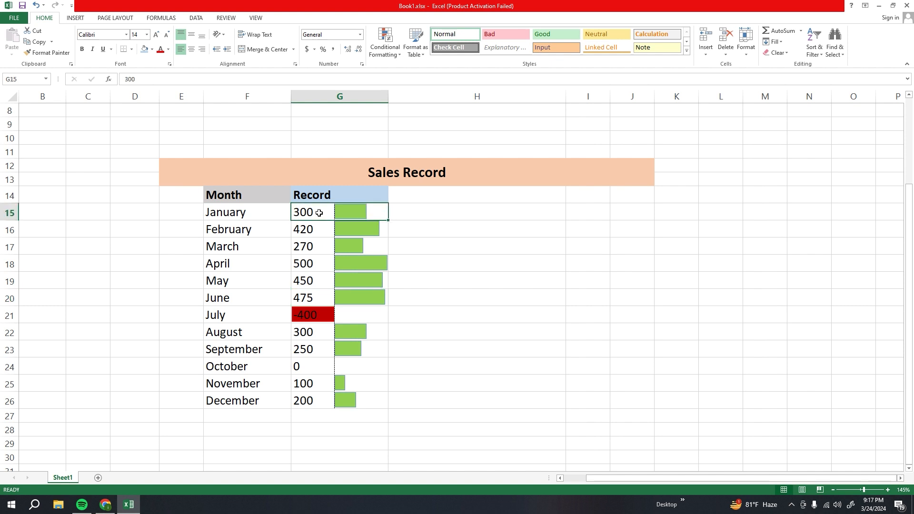
drag(318, 213, 371, 397)
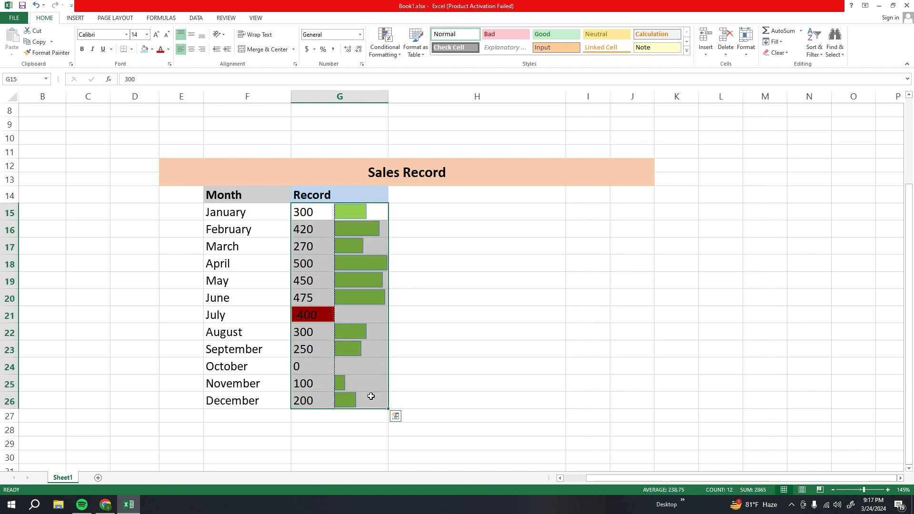
click(385, 54)
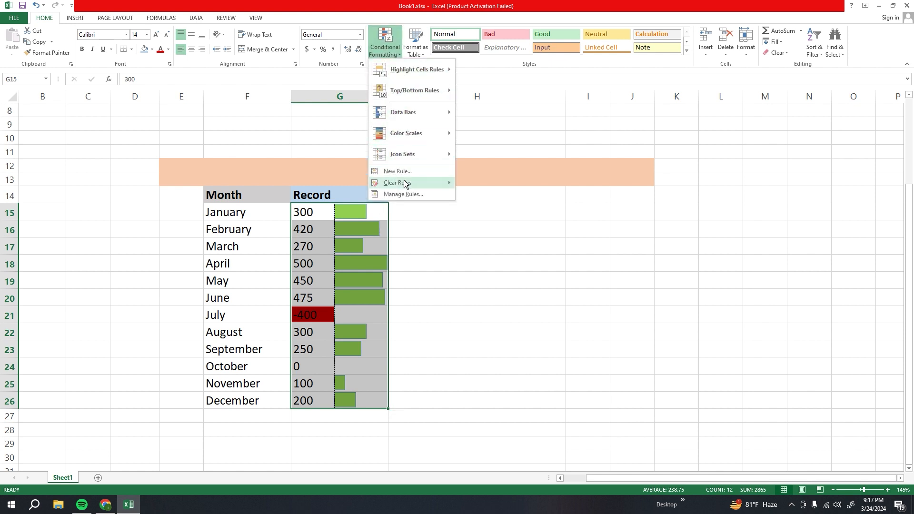
mouse_move(404, 181)
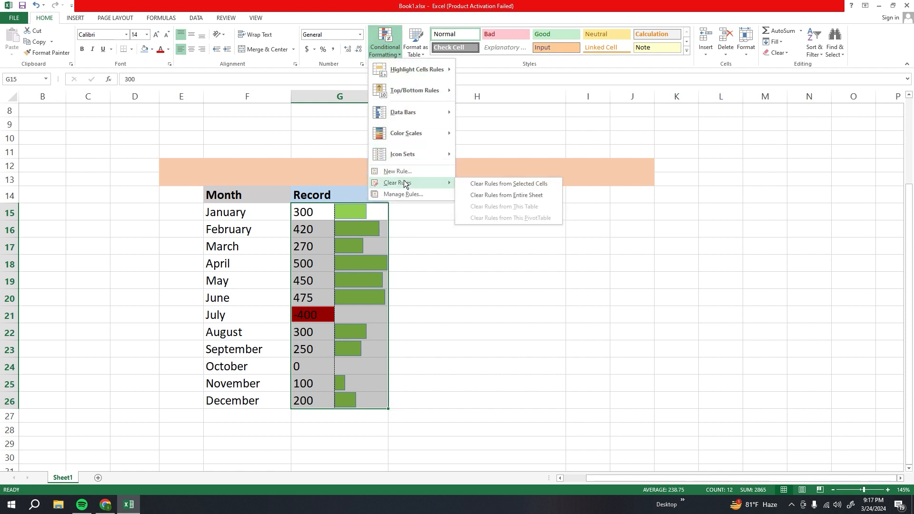
click(493, 195)
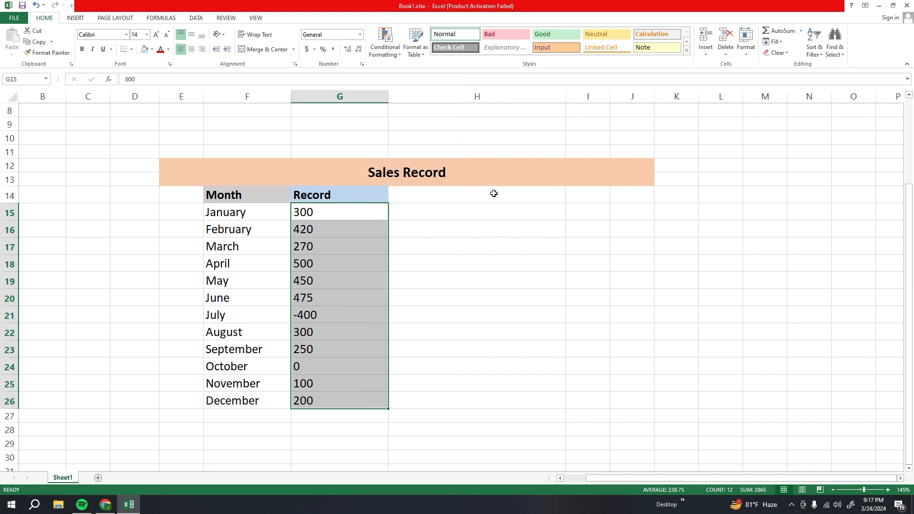
click(443, 278)
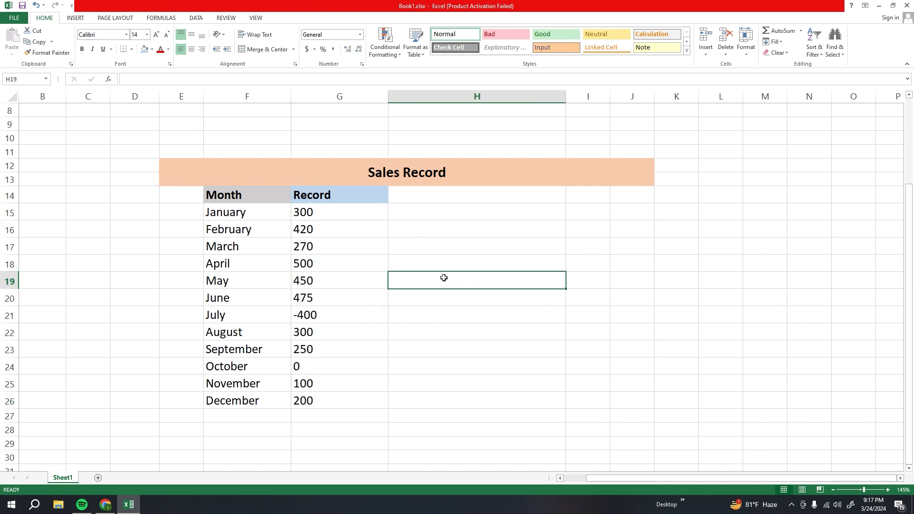
click(439, 210)
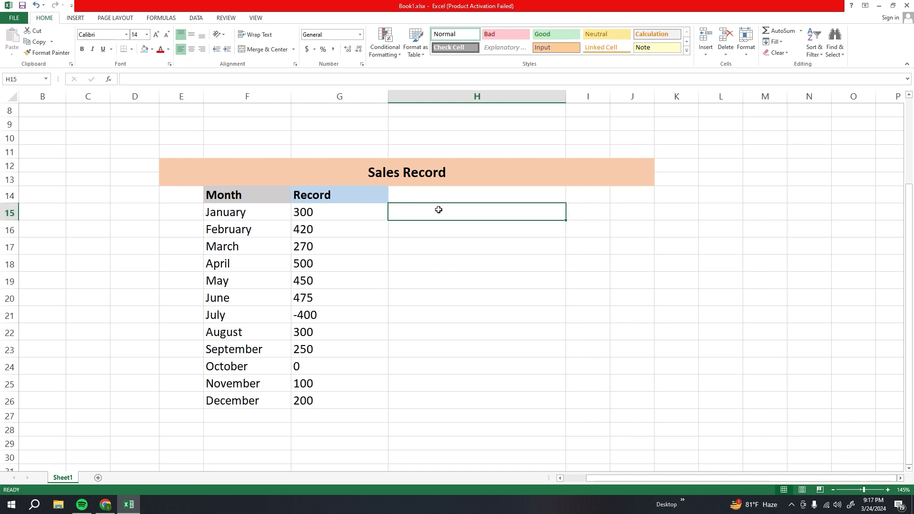
Enter the formula =G15 in H15 and fill it down to H26 beside the monthly records
text(=)
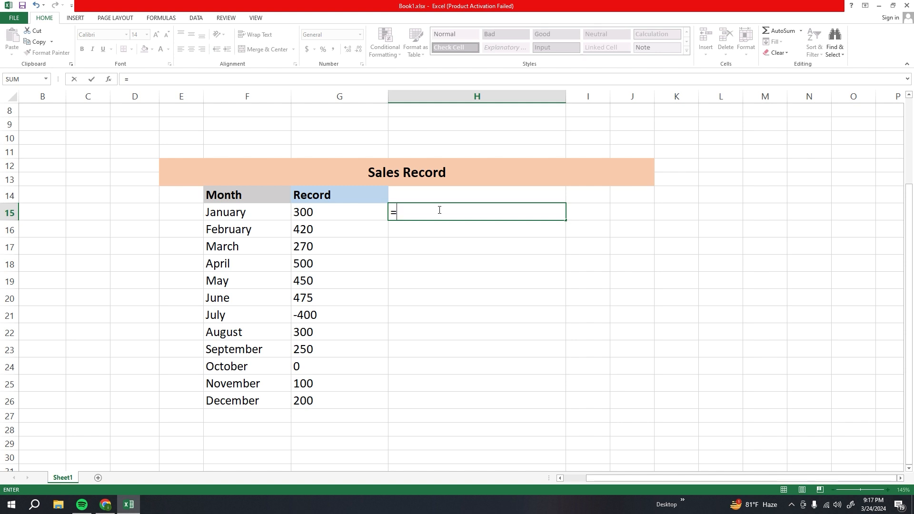
click(371, 208)
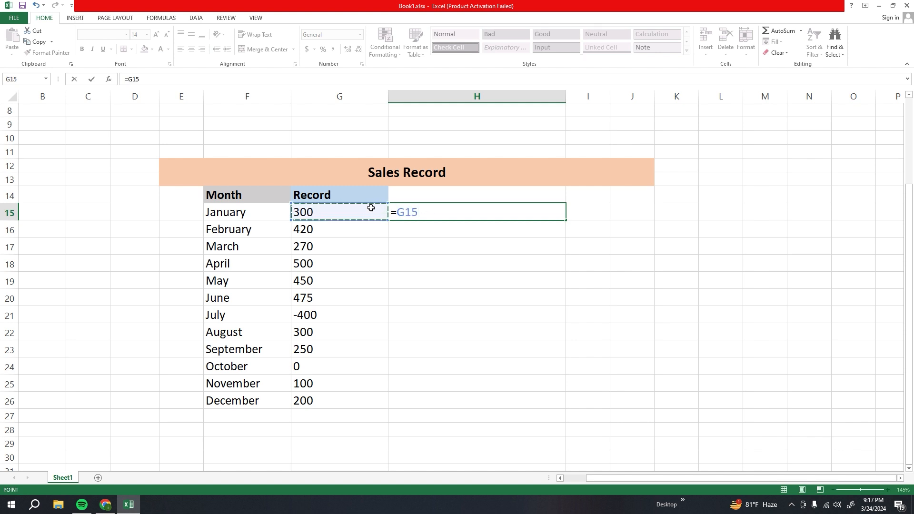
key(ctrl+Return)
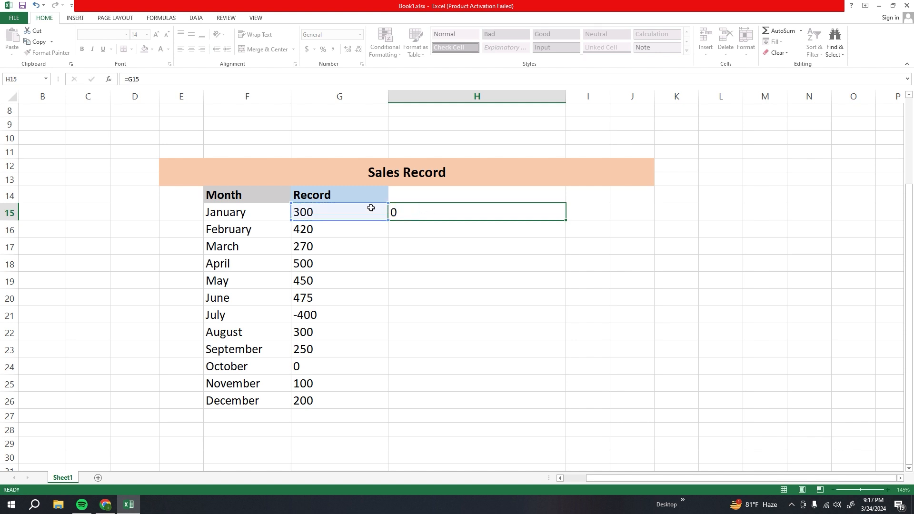
key(Return)
click(419, 213)
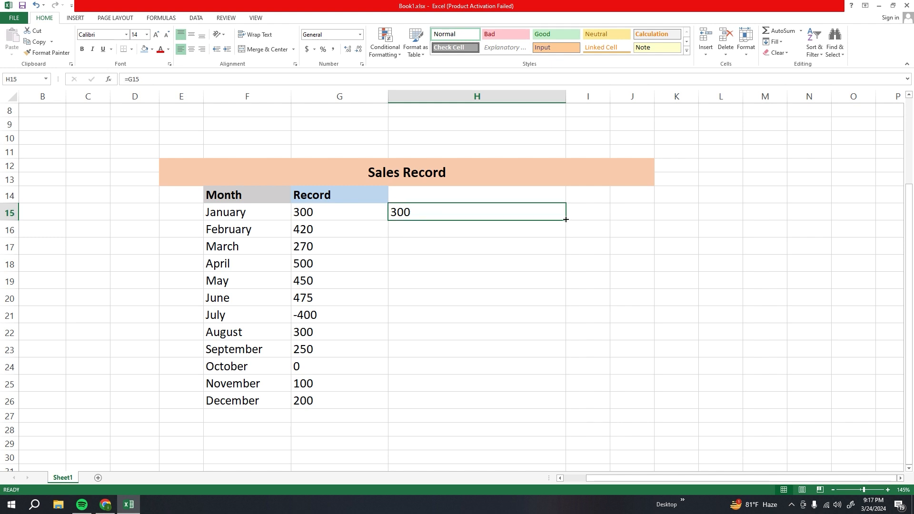
drag(566, 219, 568, 410)
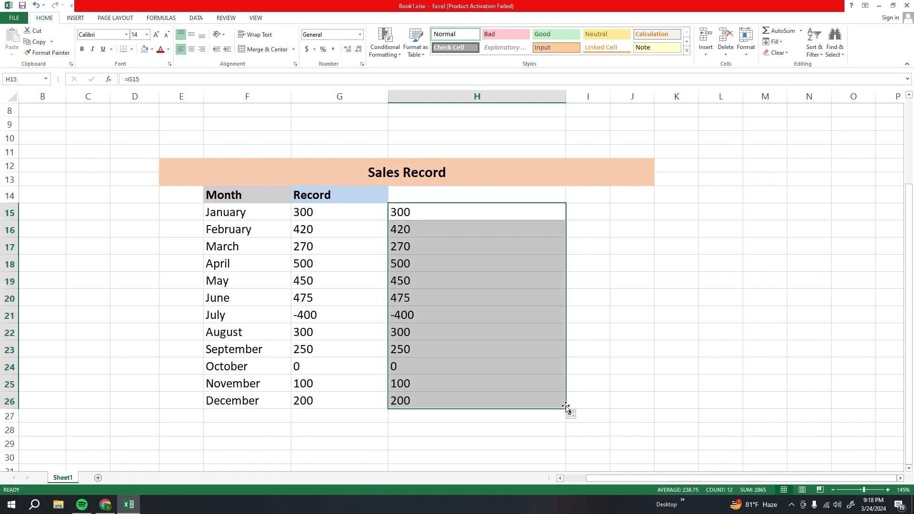
click(492, 295)
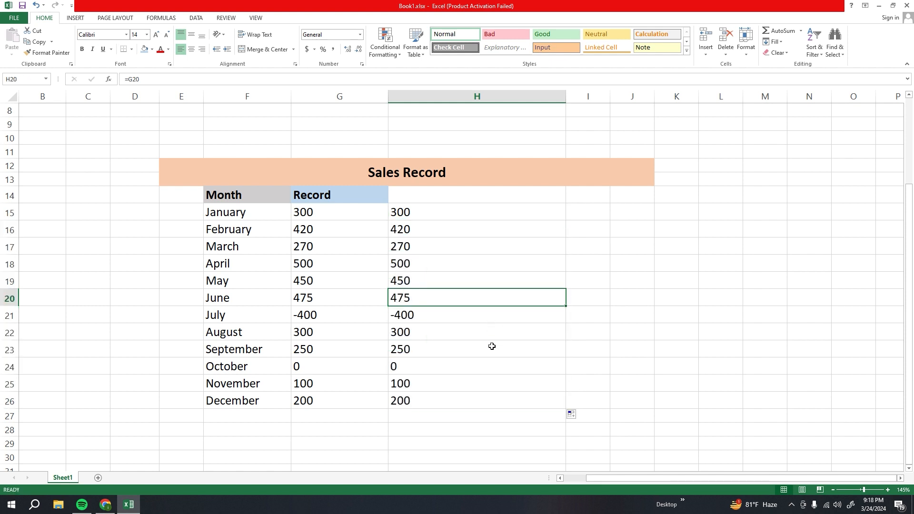
Apply green gradient-fill data bars to the copied records in H15:H26
click(474, 212)
drag(474, 213, 482, 402)
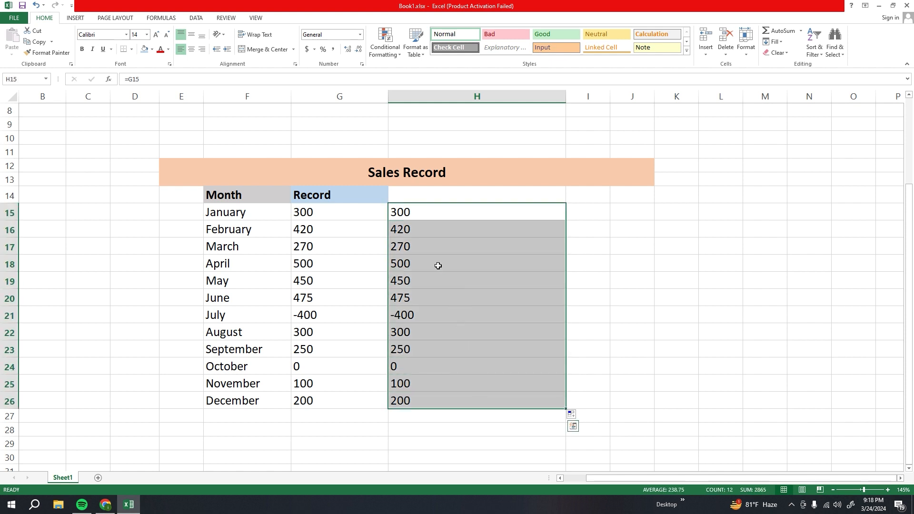
click(392, 52)
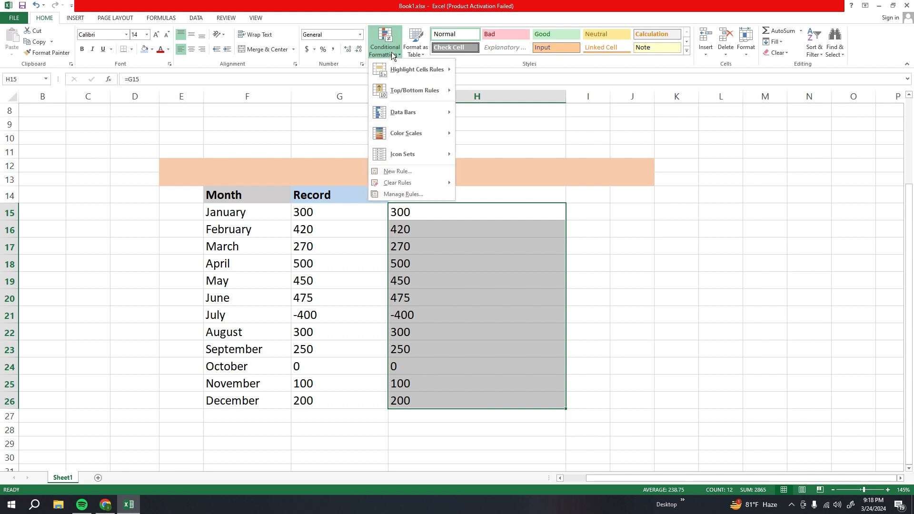
mouse_move(405, 112)
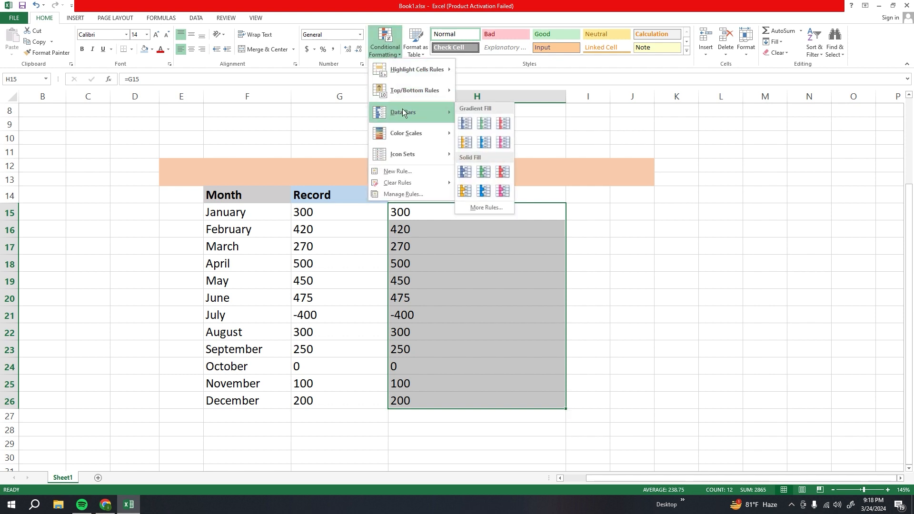
click(479, 124)
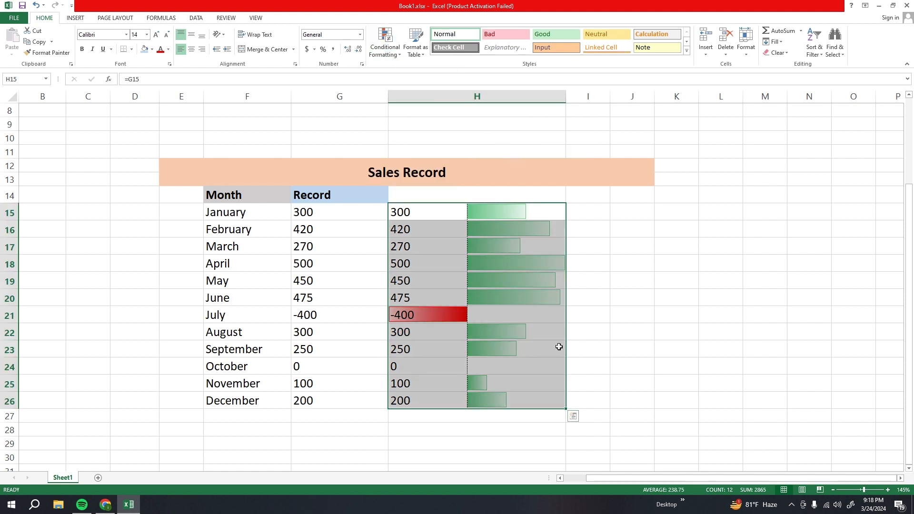
click(614, 348)
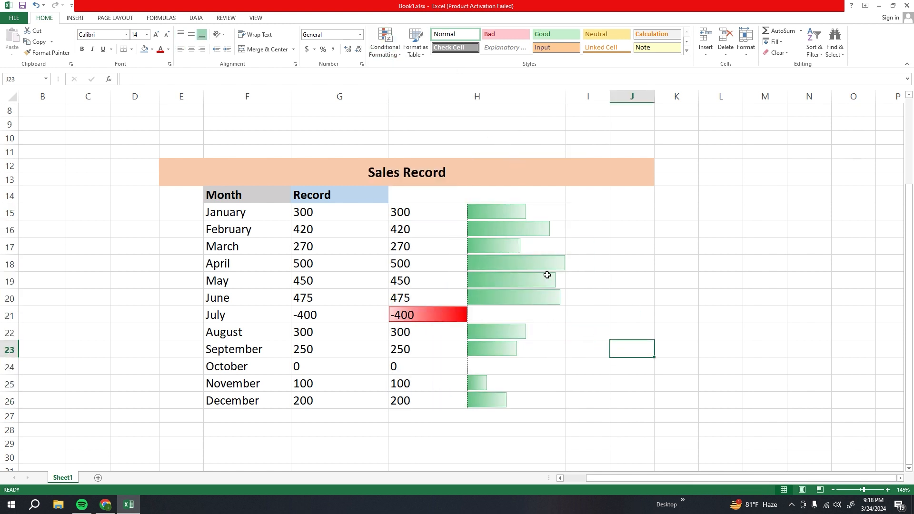
click(429, 247)
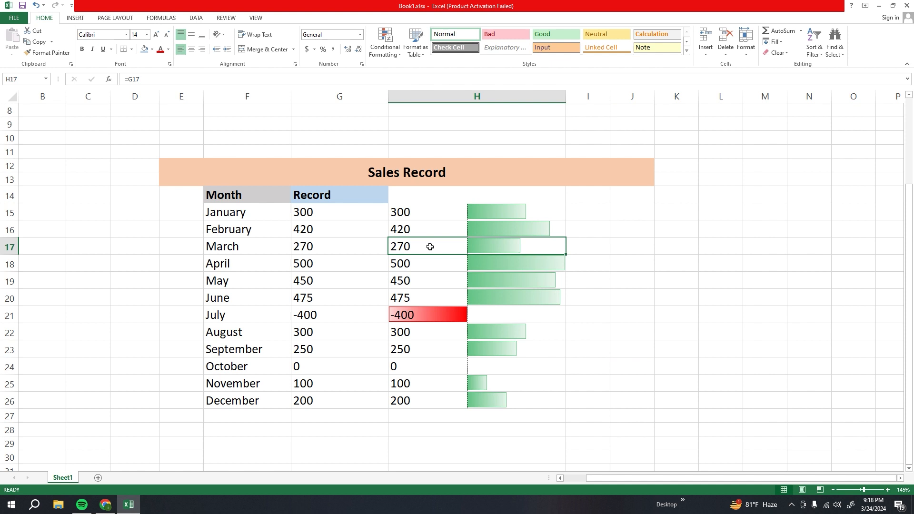
click(442, 316)
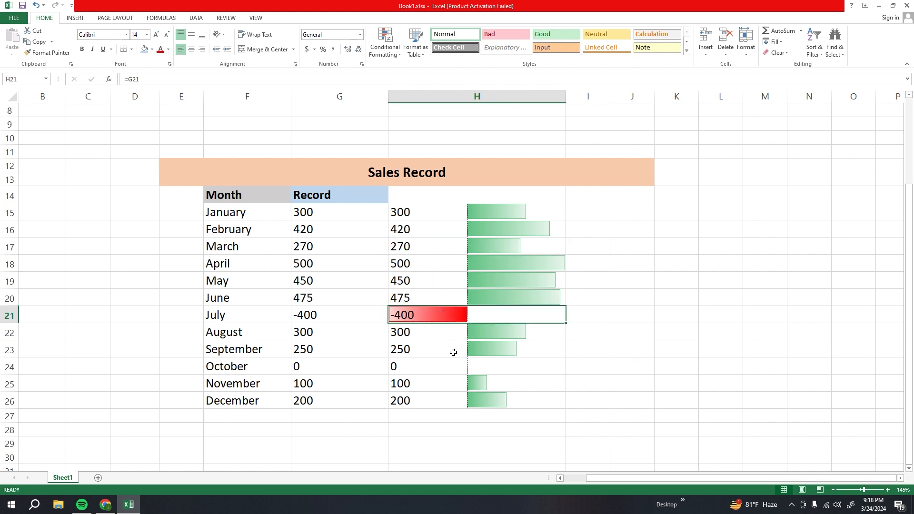
click(403, 211)
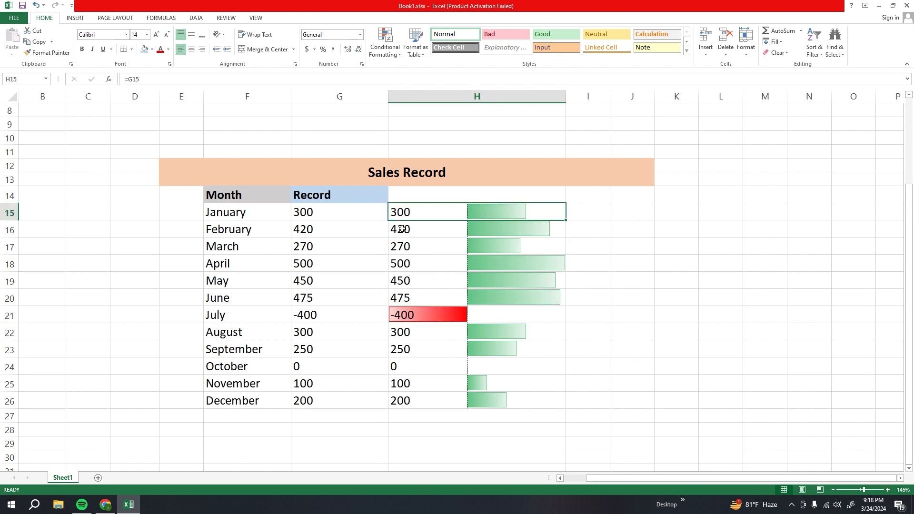
Edit the data bar rule for H15:H26 to show the bars only, without the cell values
click(404, 234)
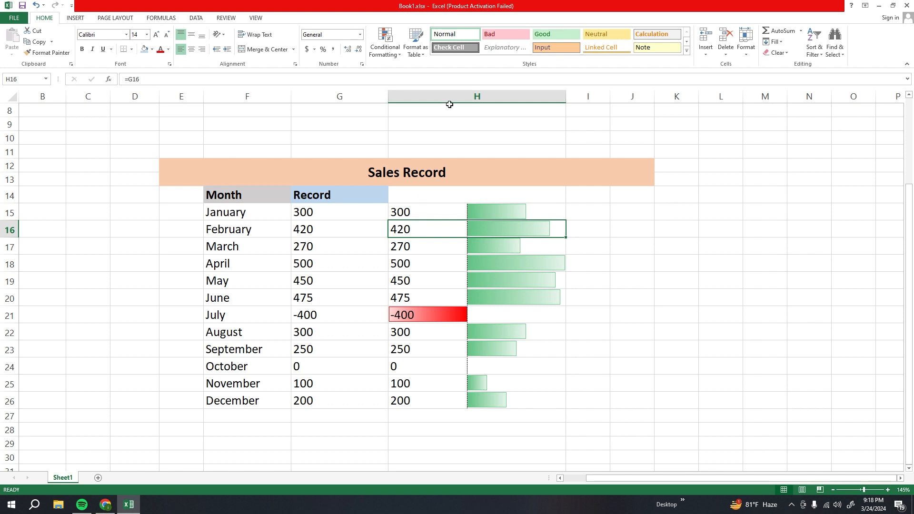
click(379, 58)
mouse_move(389, 122)
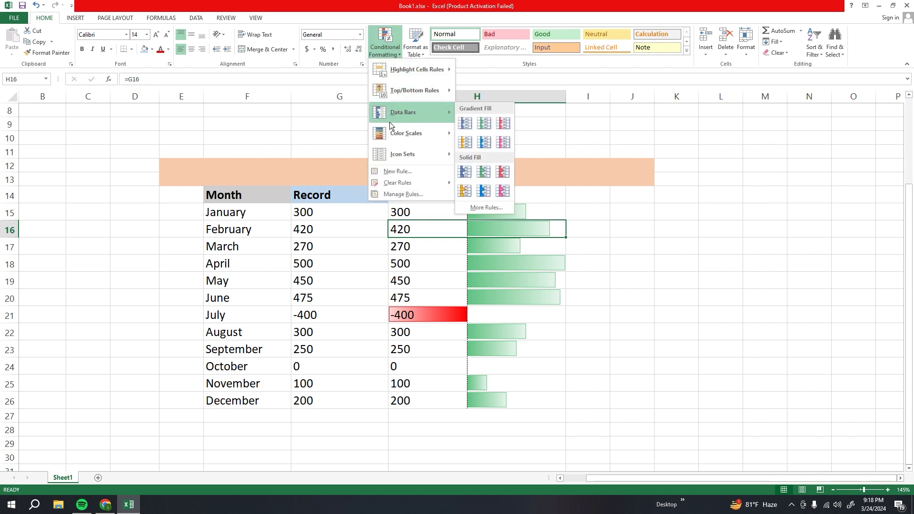
click(400, 194)
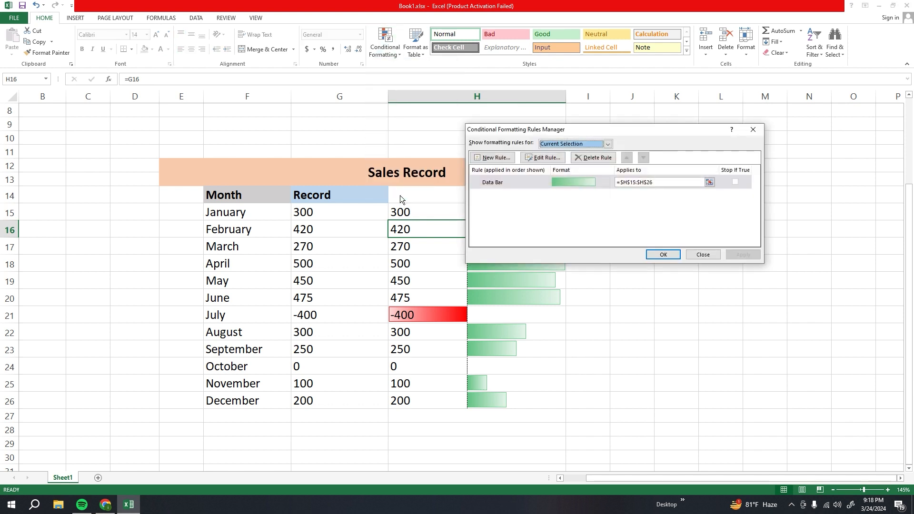
click(526, 158)
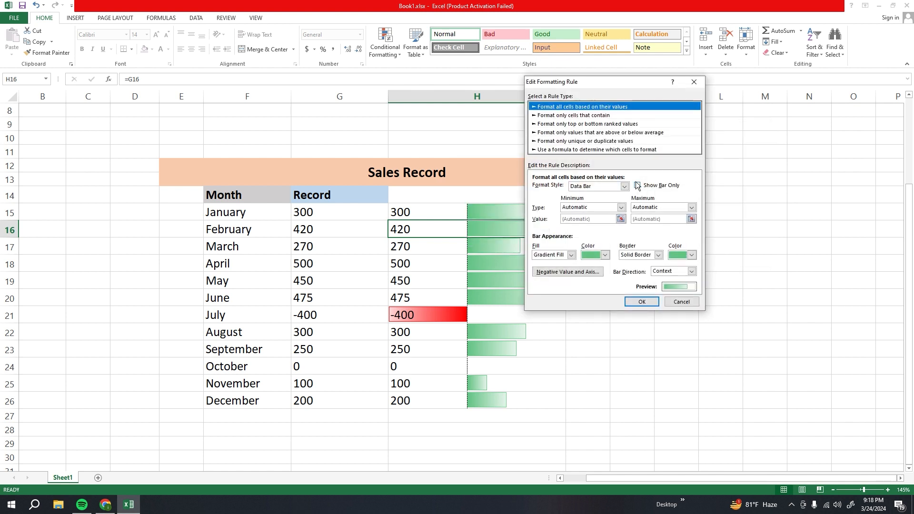
click(638, 185)
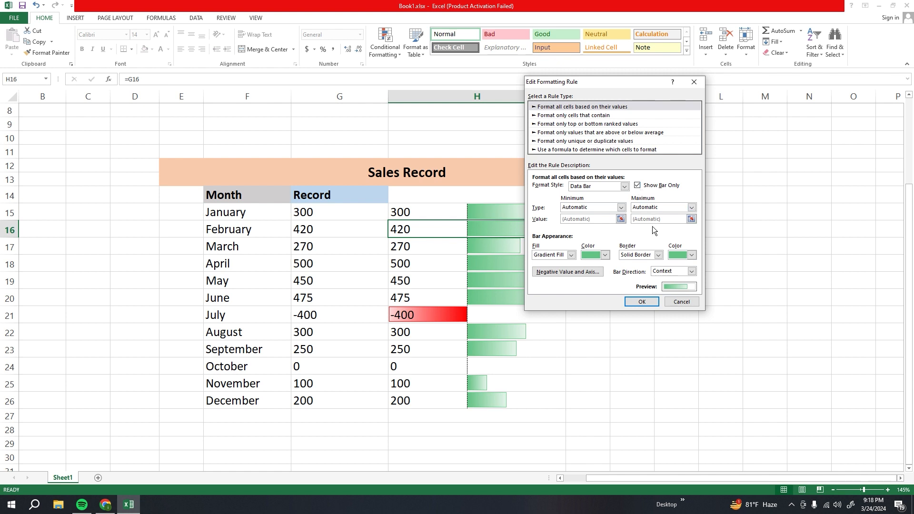
click(648, 301)
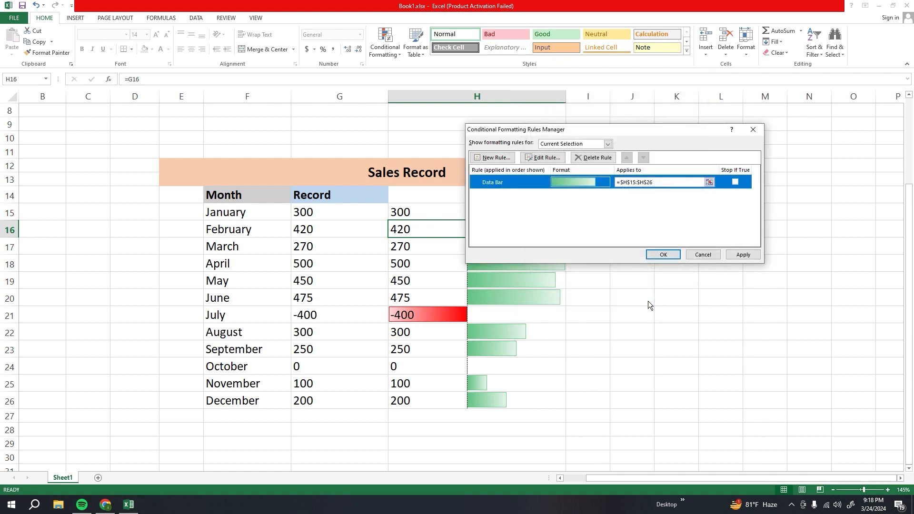
click(674, 256)
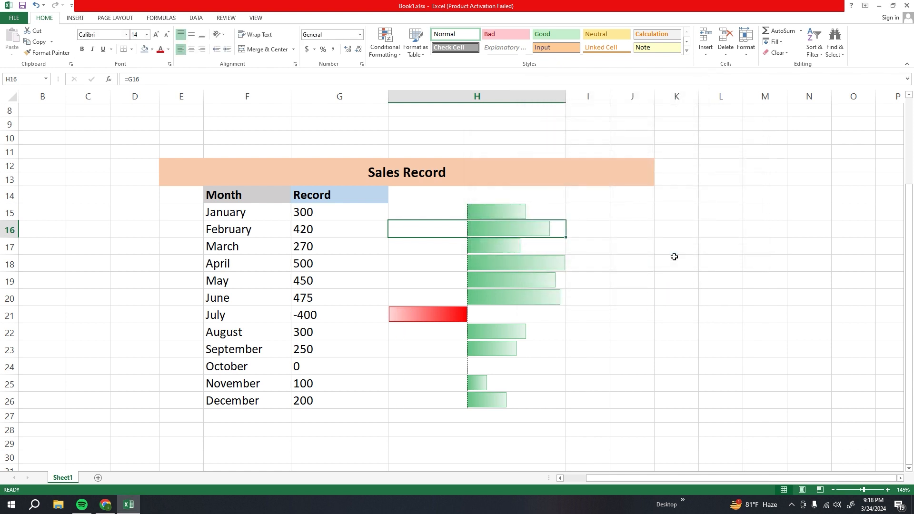
click(454, 213)
click(464, 231)
click(466, 247)
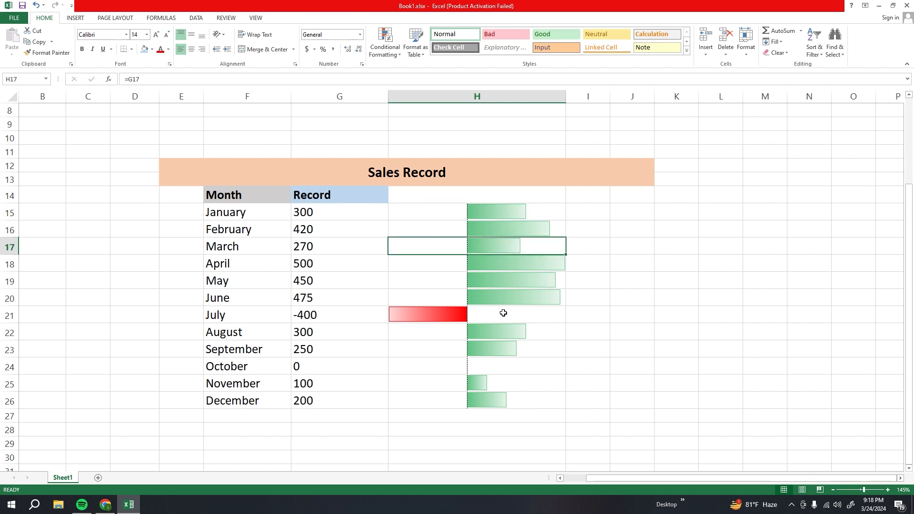